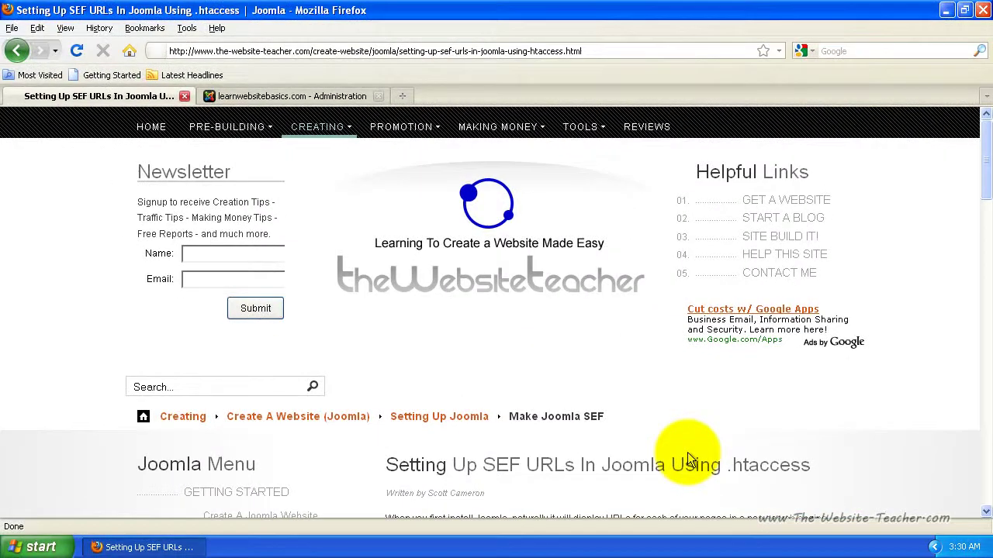
Load the learnwebsitebasics.com front page in a new browser tab
scroll(680, 453, "down", 4)
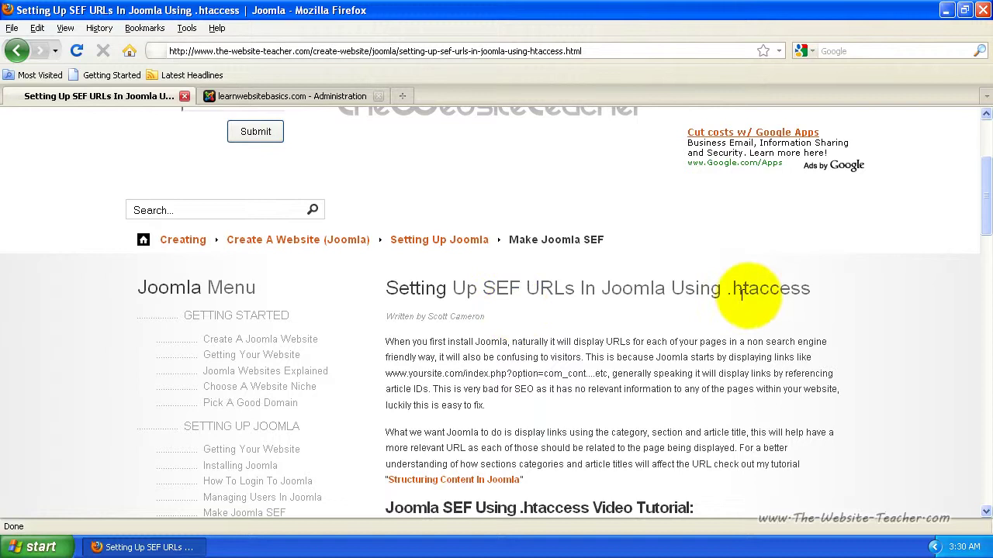
left_click(405, 97)
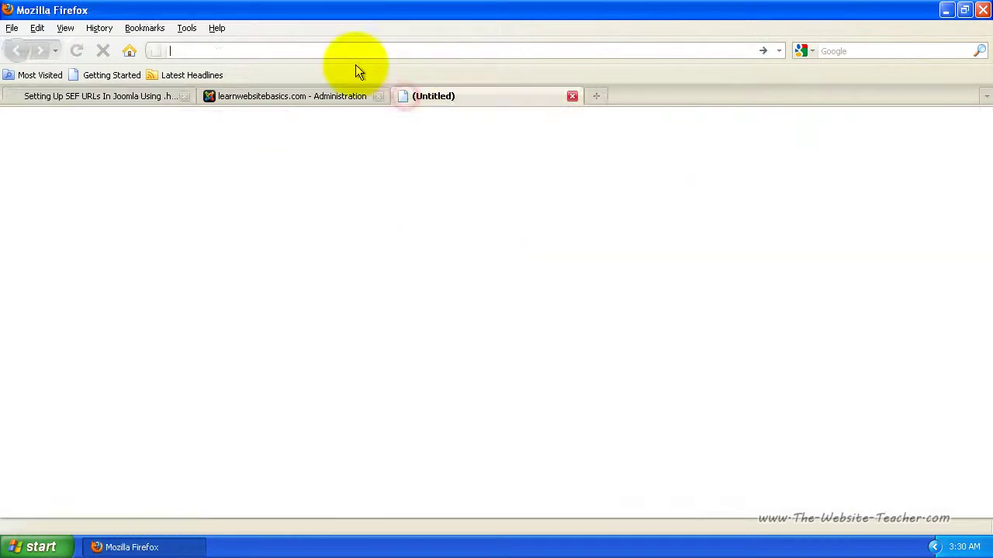
type("lea")
key("Down")
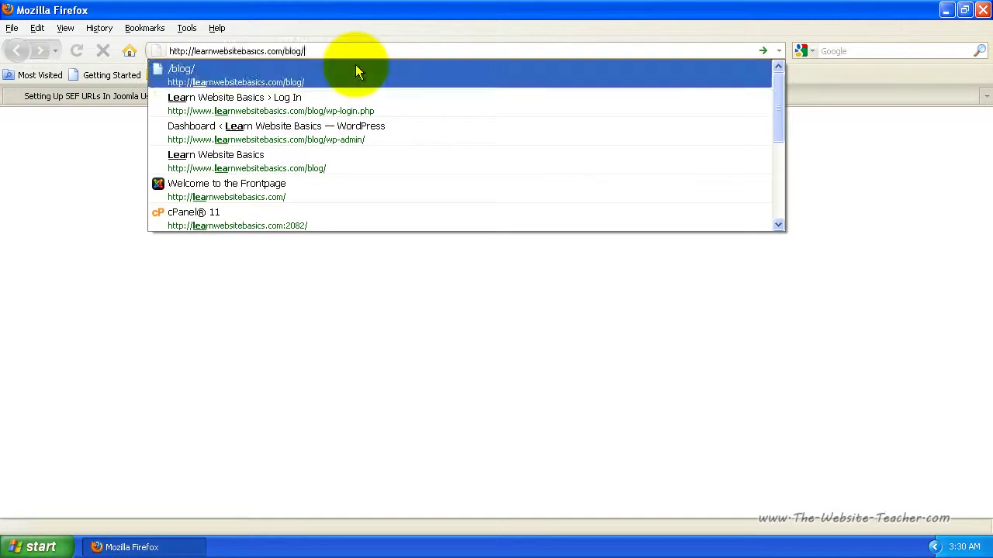
key("BackSpace")
key("BackSpace")
key("BackSpace")
key("BackSpace")
key("BackSpace")
key("Return")
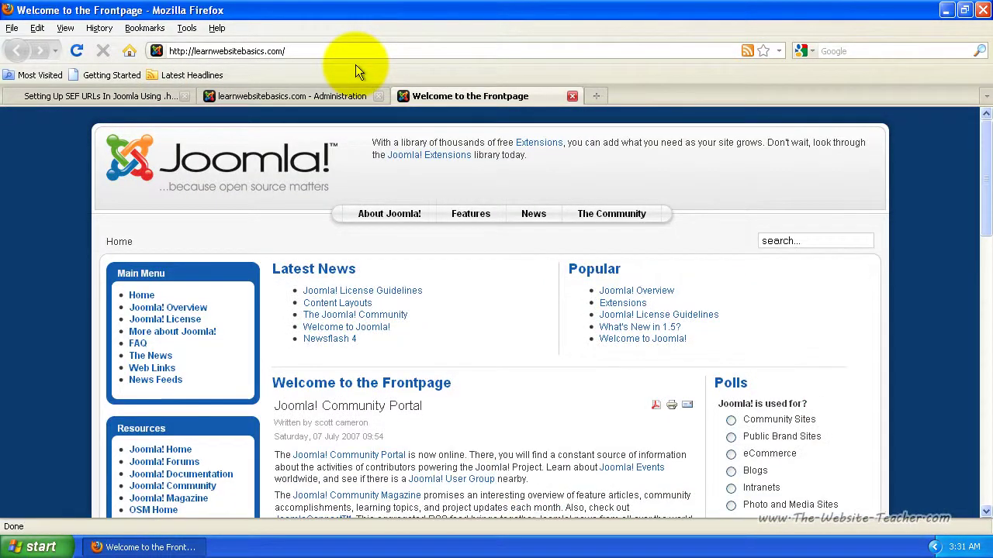
Open the site's Features page and examine the part of its URL after the domain name
scroll(438, 218, "down", 2)
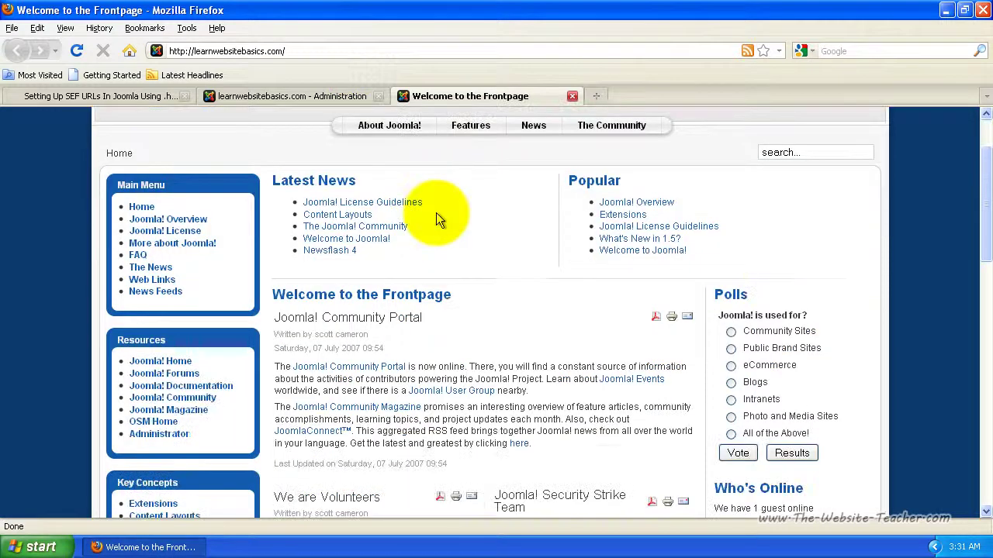
left_click(473, 130)
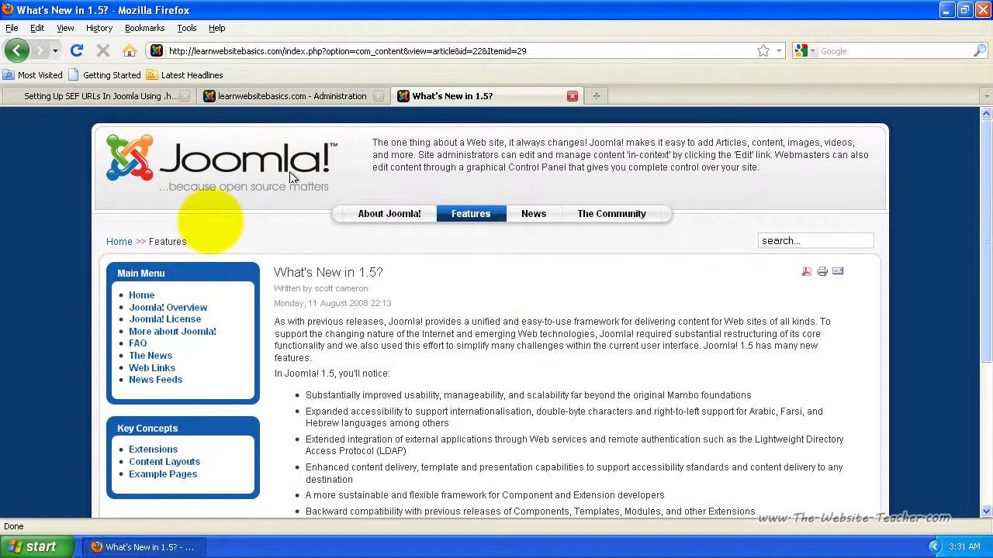
scroll(456, 308, "down", 5)
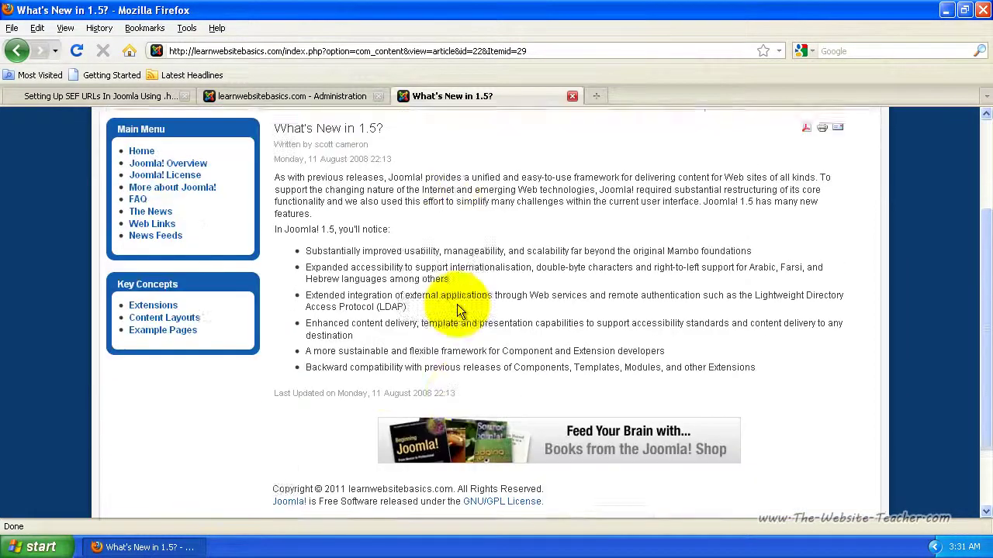
scroll(457, 309, "up", 5)
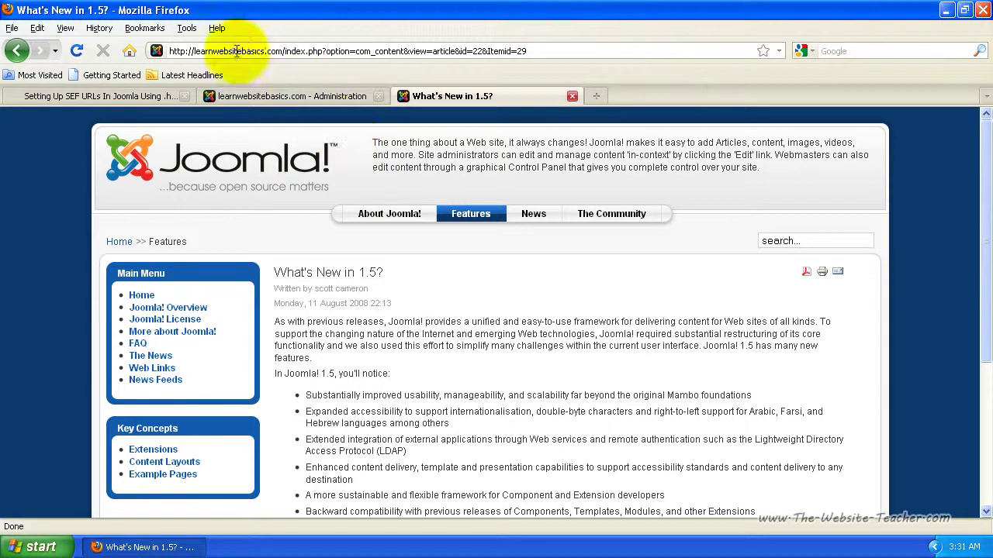
left_click_drag(471, 51, 281, 51)
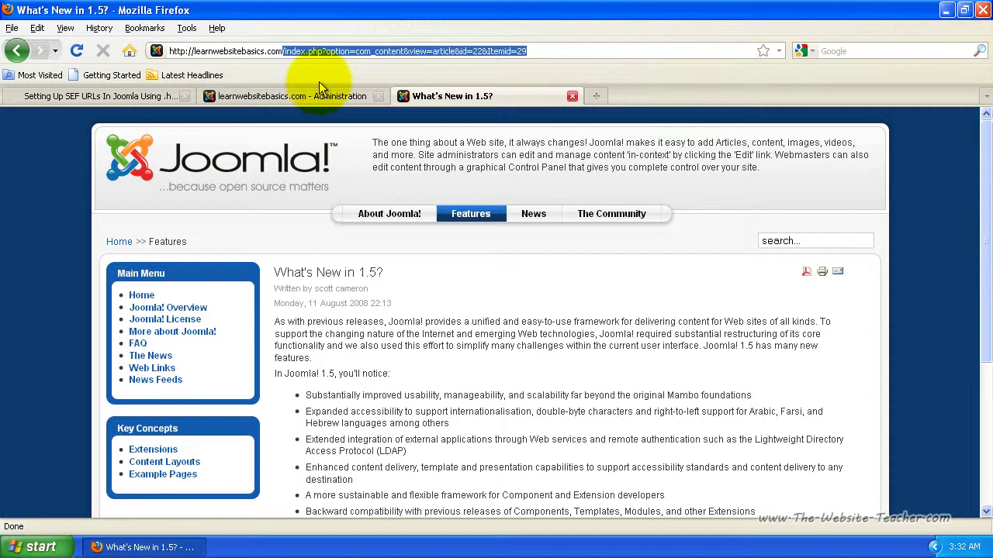
Open Global Configuration in the Joomla administration and read the warning on the Use Apache mod_rewrite setting
left_click(268, 97)
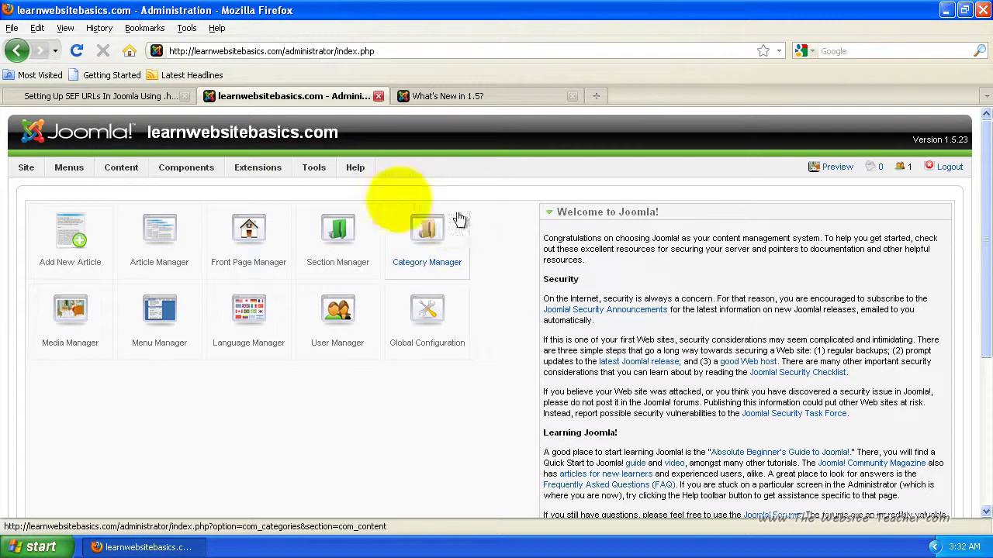
mouse_move(34, 177)
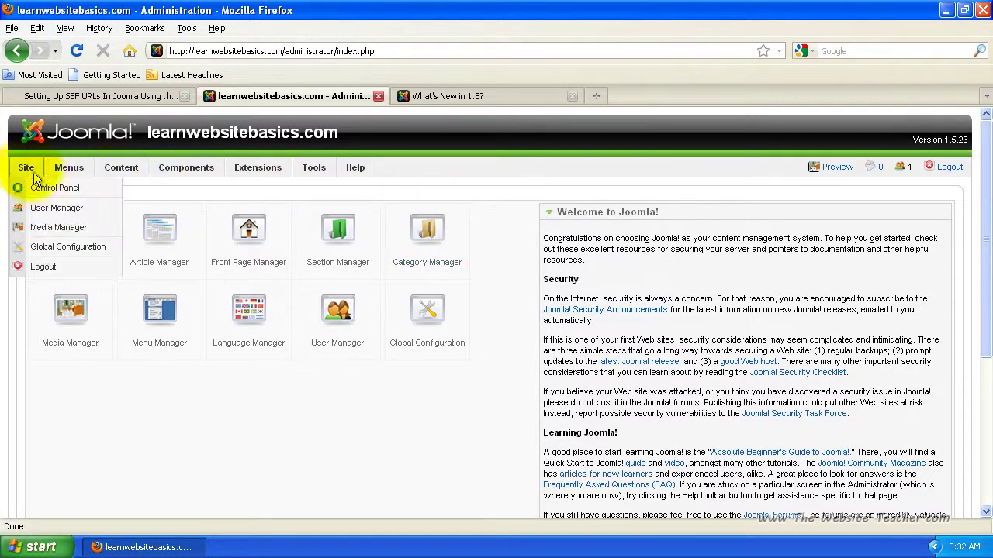
left_click(68, 250)
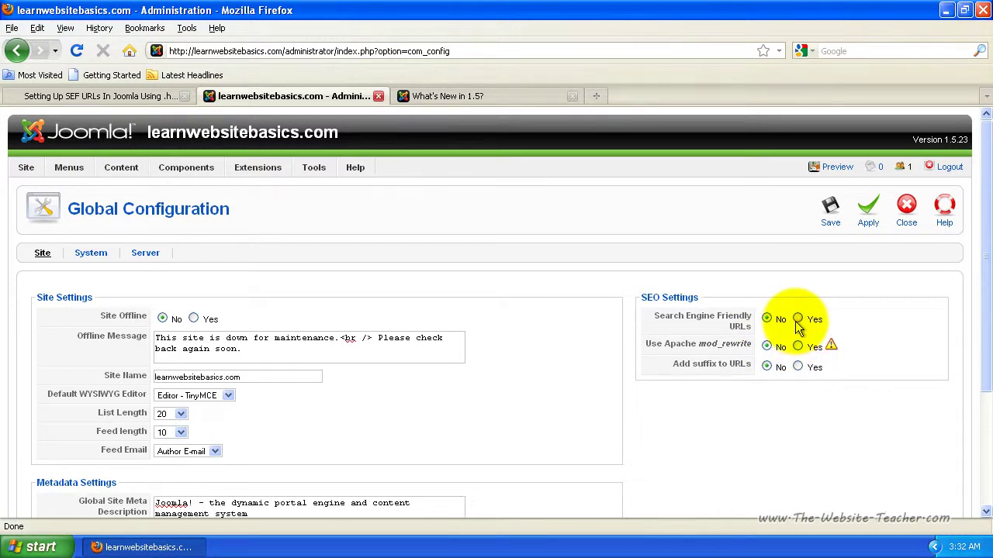
mouse_move(830, 348)
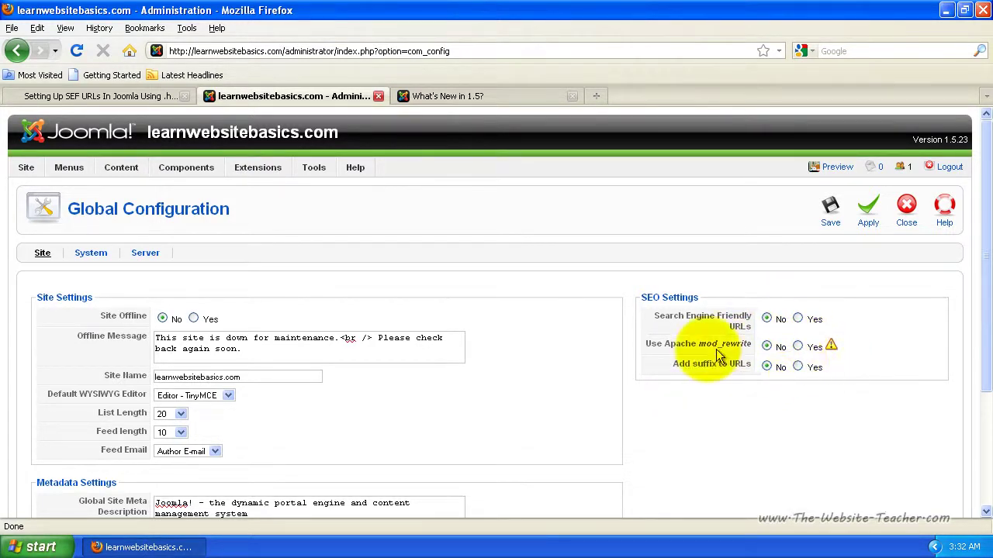
mouse_move(739, 345)
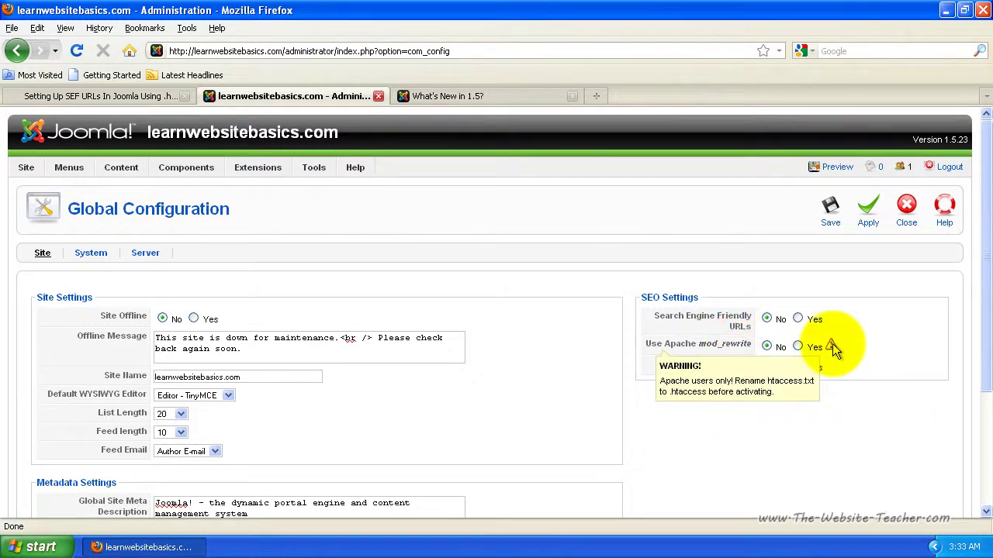
Minimize the browser and launch FileZilla Client from the desktop
left_click(948, 11)
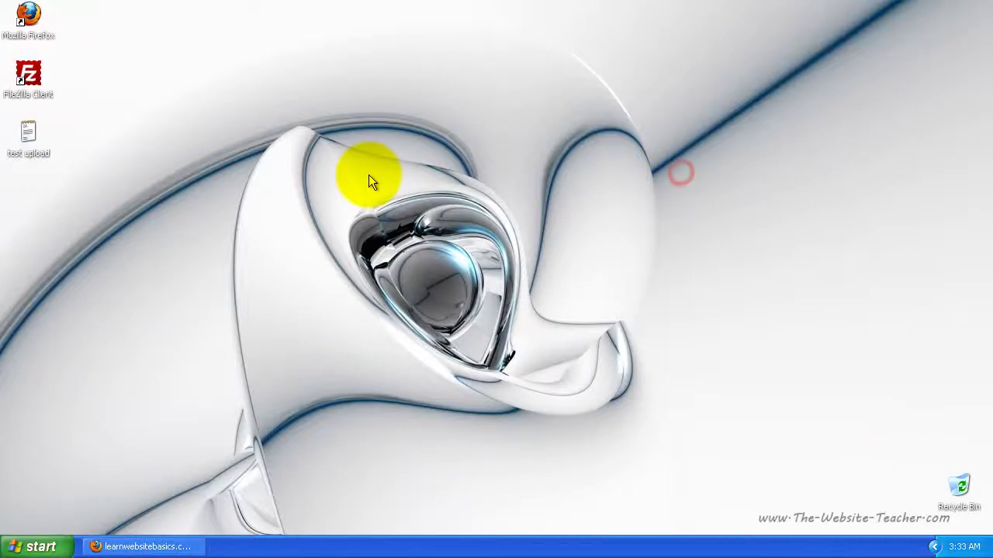
left_click(31, 76)
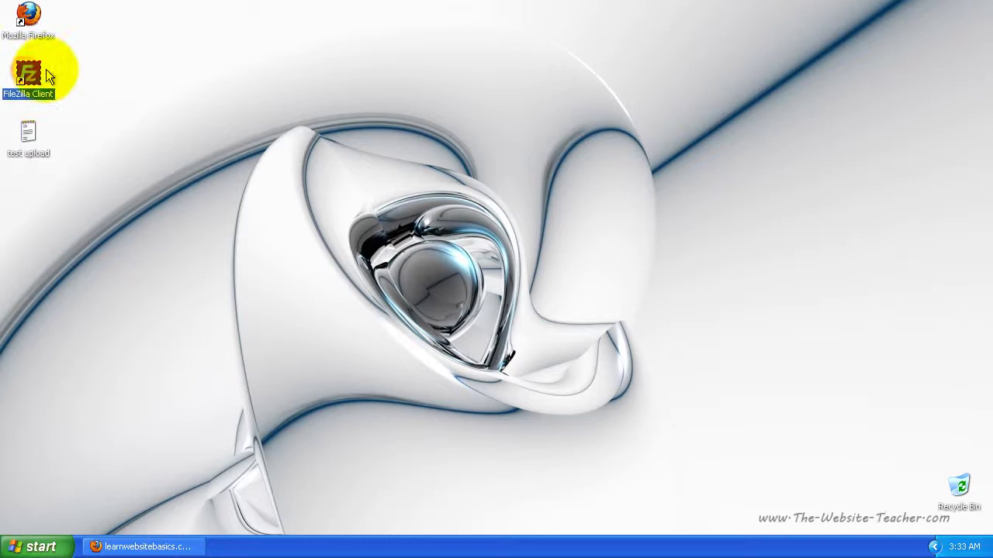
double_click(31, 76)
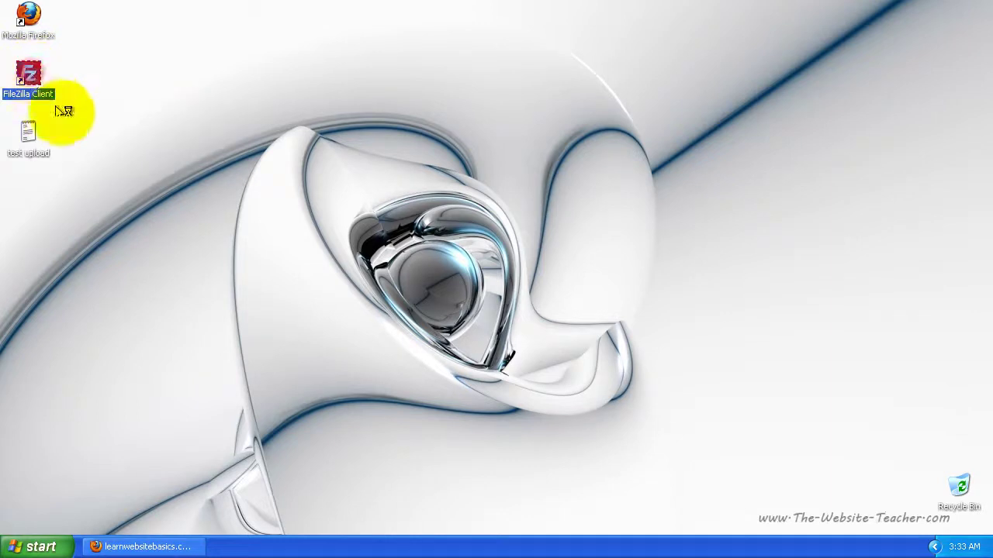
Return to the SEF URLs tutorial in the browser and locate the site's How To Use FileZilla guide under FTP Clients
left_click(169, 541)
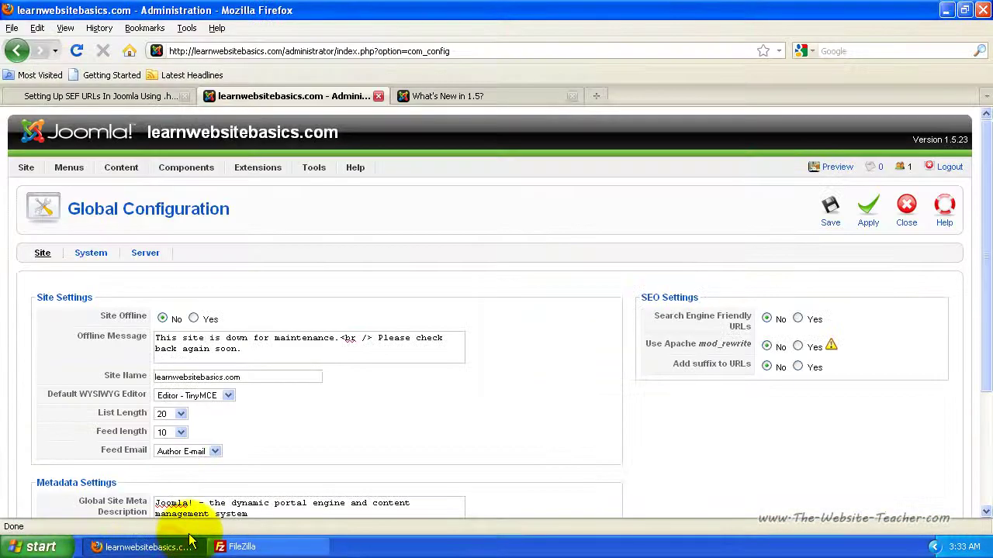
left_click(70, 96)
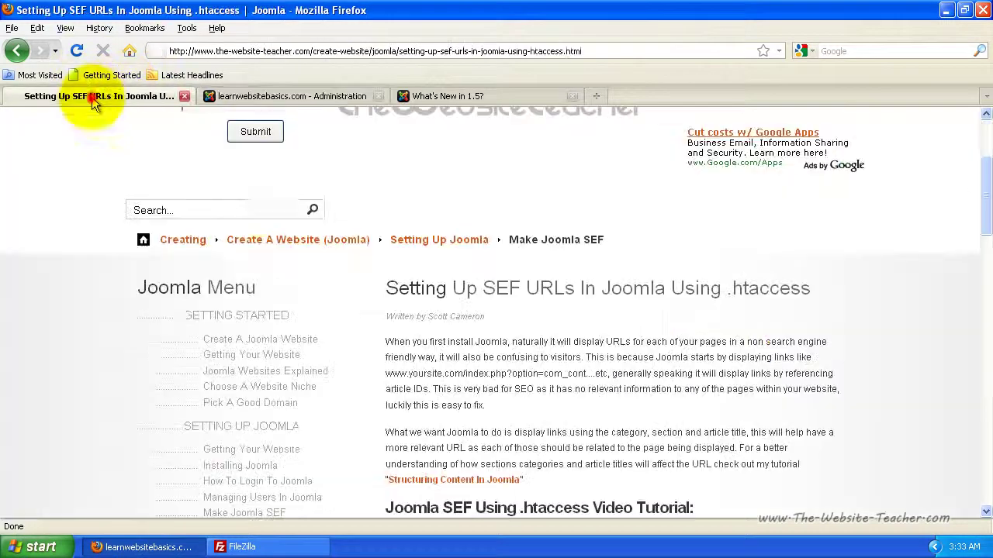
scroll(396, 275, "up", 4)
mouse_move(582, 128)
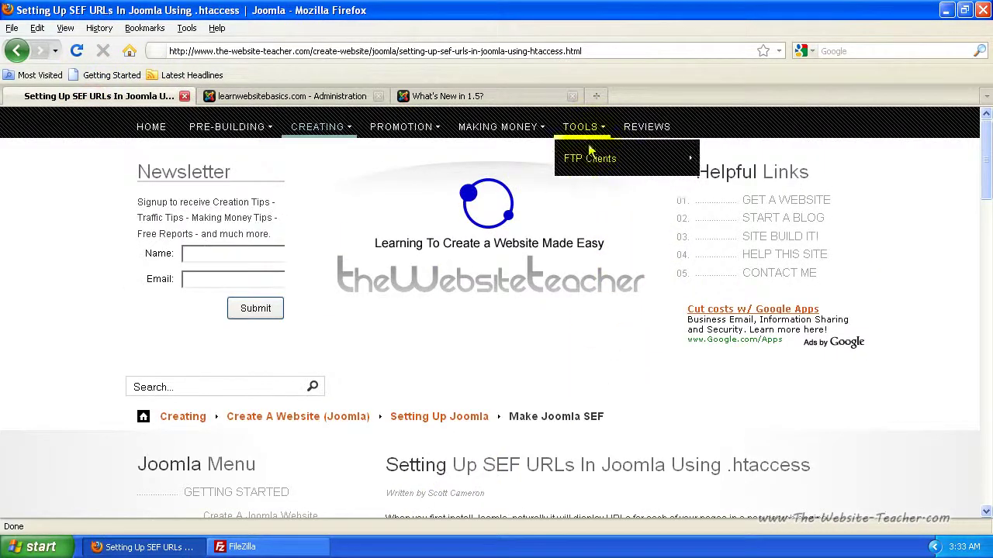
mouse_move(589, 162)
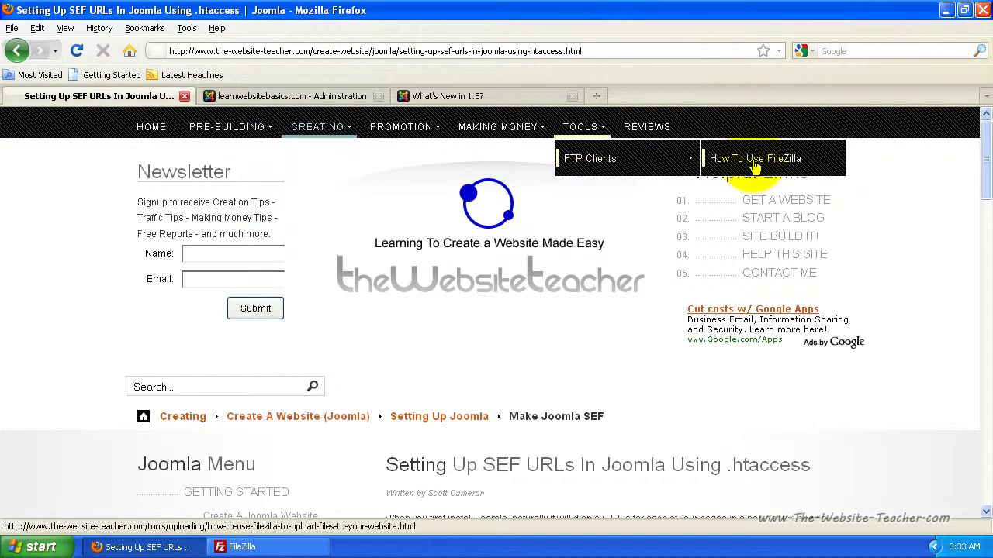
scroll(635, 333, "down", 6)
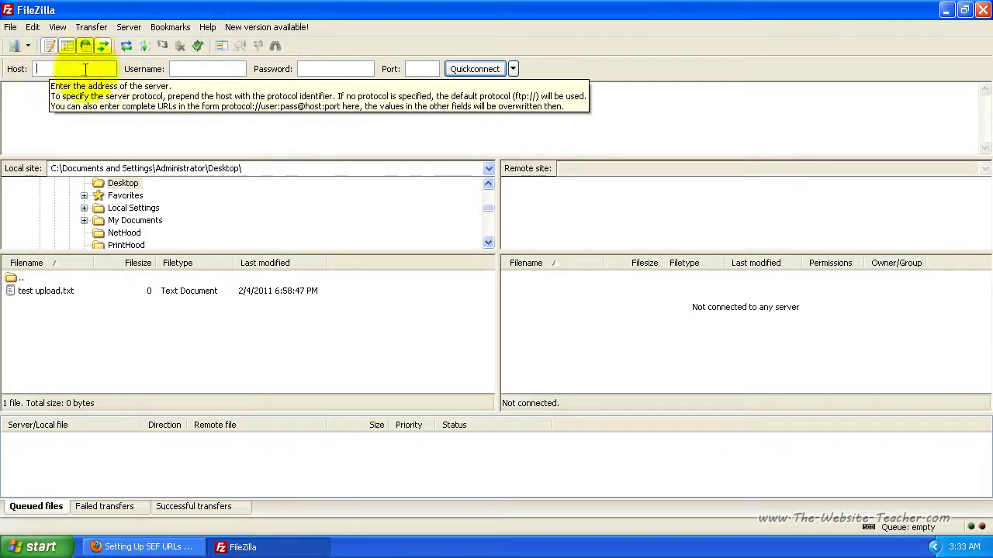
left_click(195, 69)
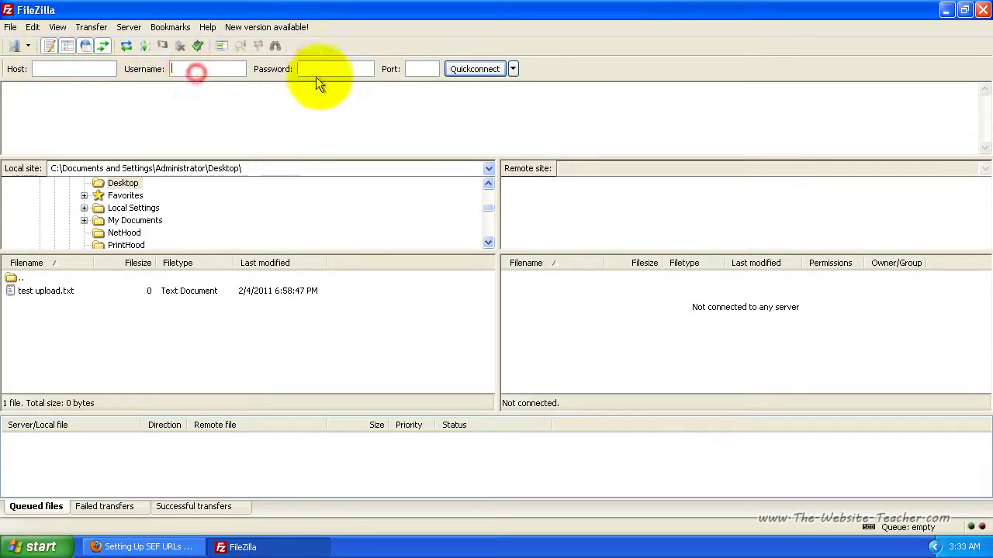
left_click(319, 66)
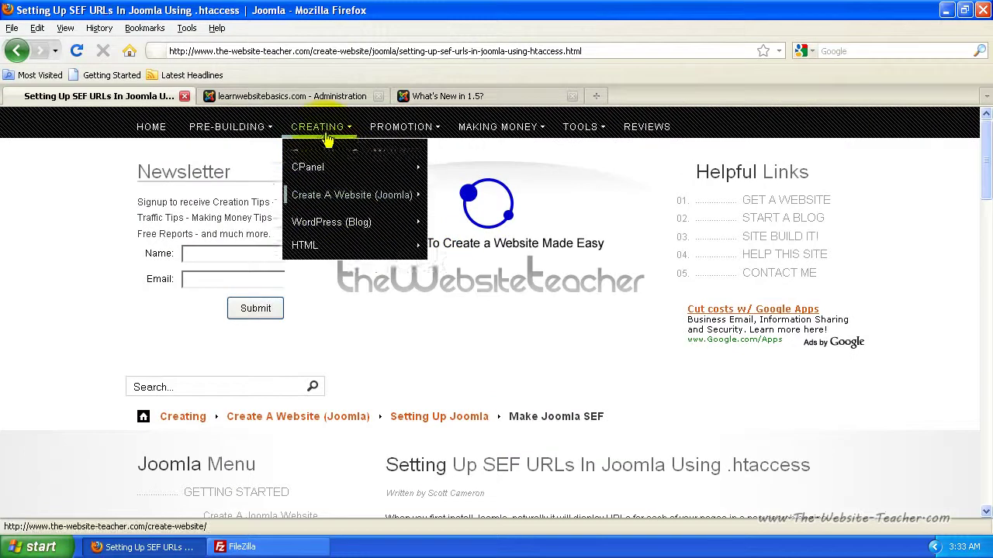
mouse_move(326, 190)
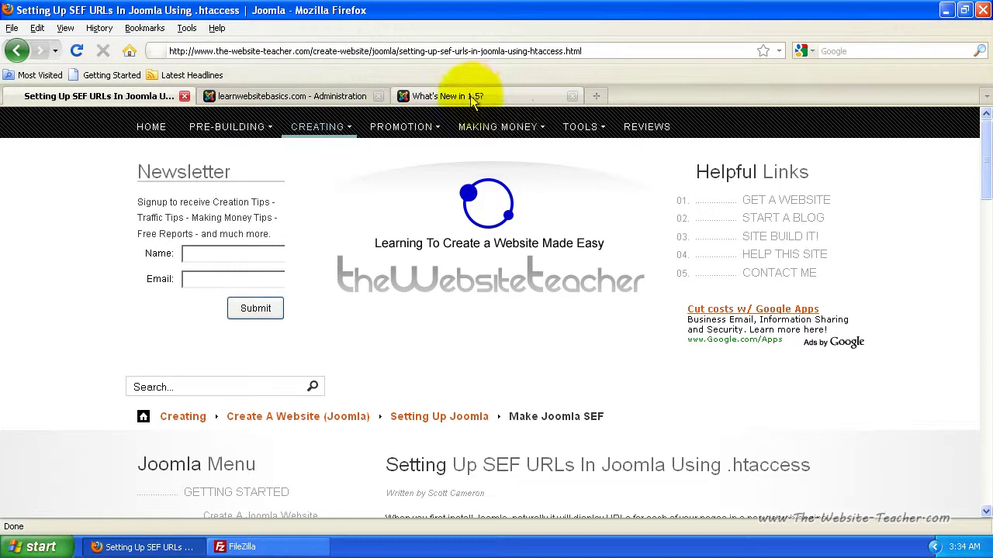
Switch to FileZilla and connect to the learnwebsitebasics.com FTP server using the stored quick connection
left_click(314, 96)
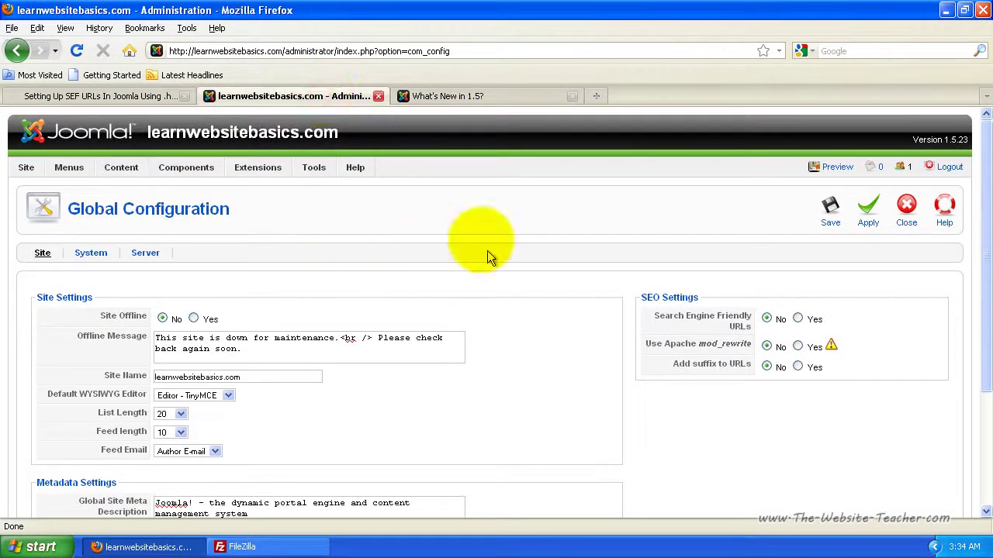
left_click(945, 10)
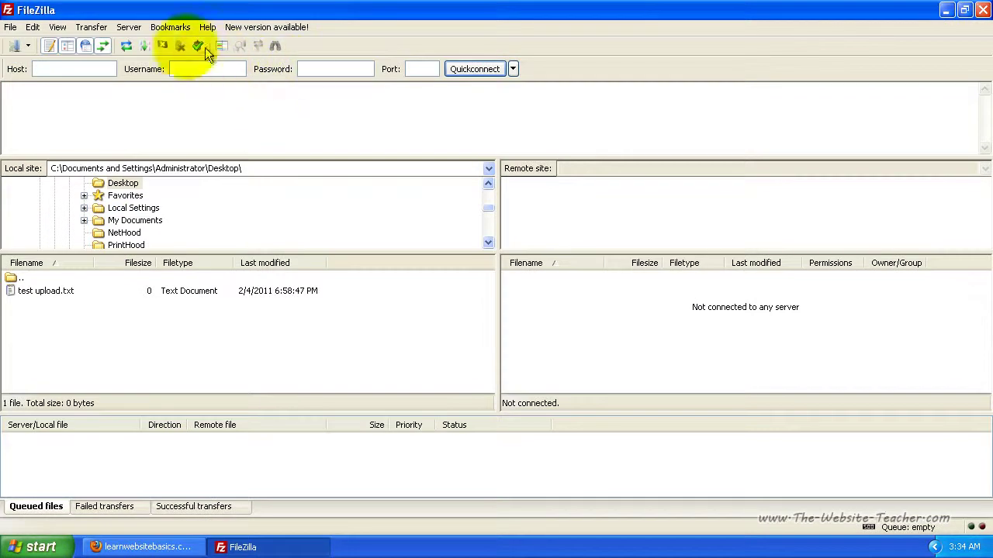
left_click(513, 70)
left_click(564, 106)
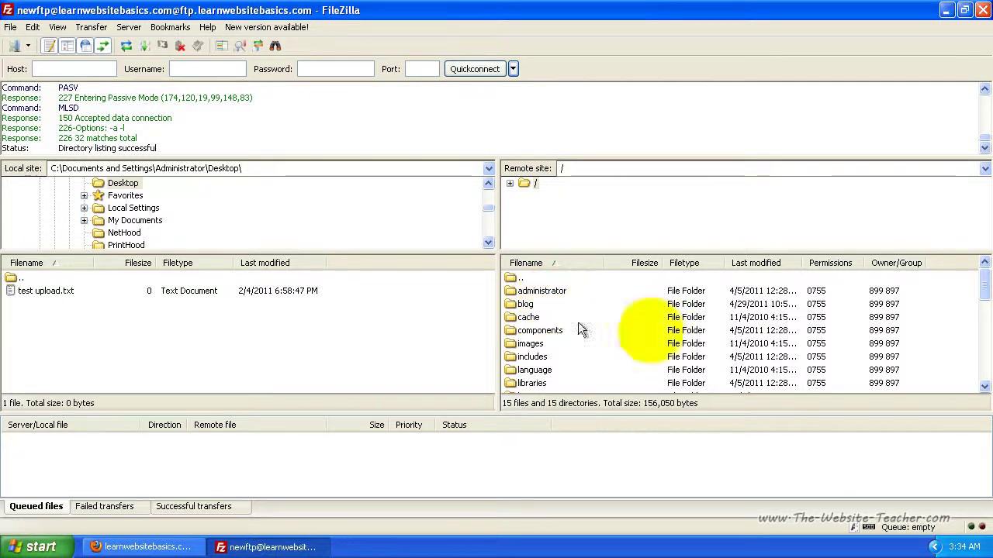
Rename htaccess.txt in the remote site's root folder as .htaccess
left_click_drag(983, 273, 982, 345)
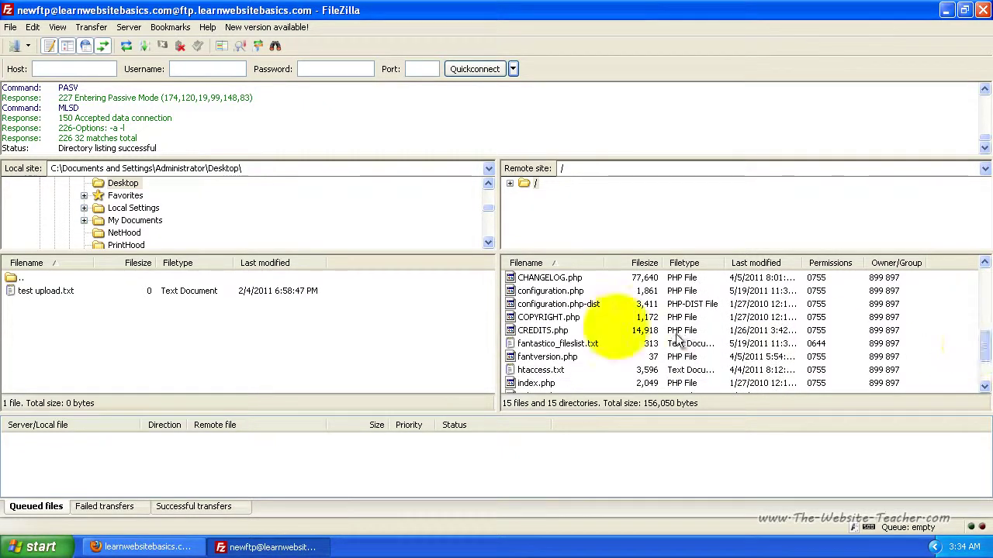
right_click(533, 372)
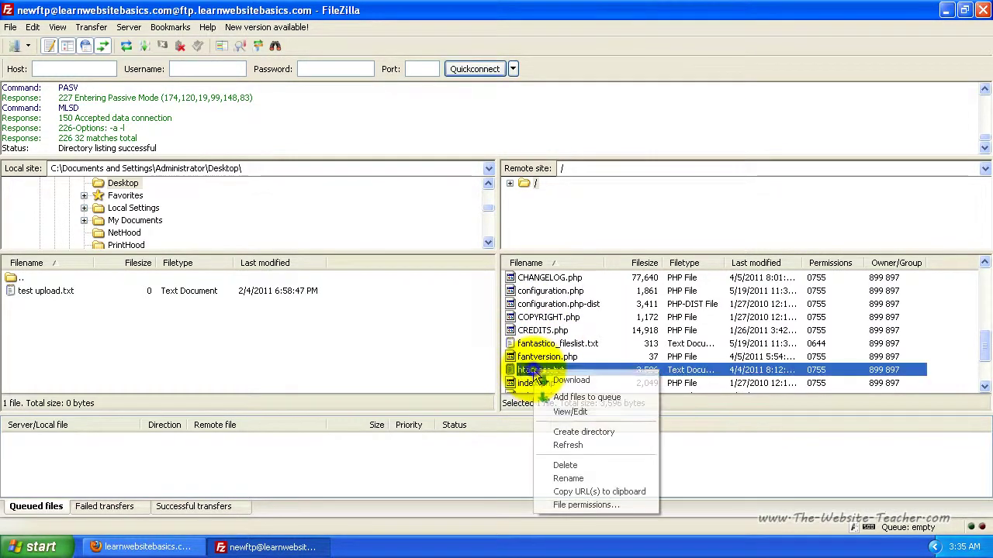
left_click(572, 478)
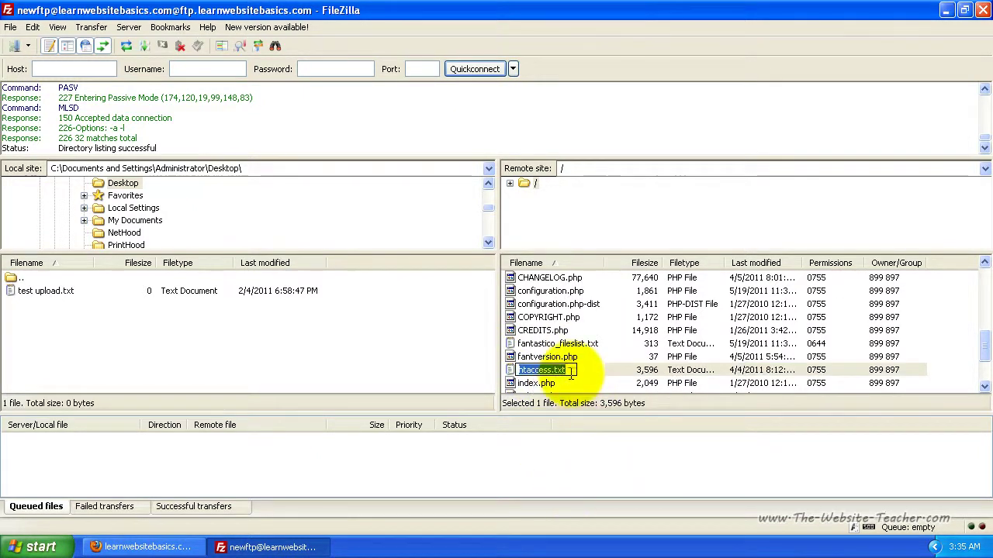
left_click(516, 371)
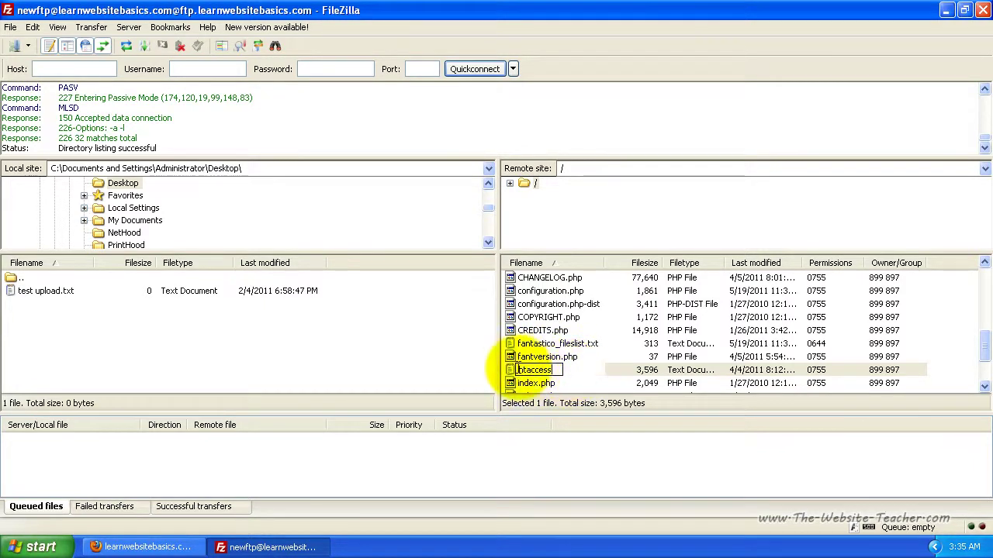
type(".")
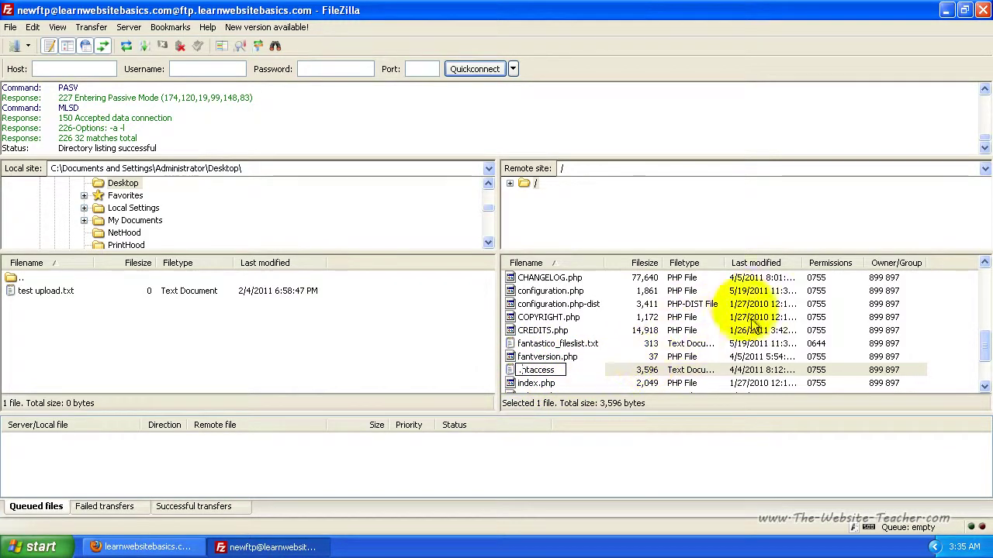
left_click(655, 291)
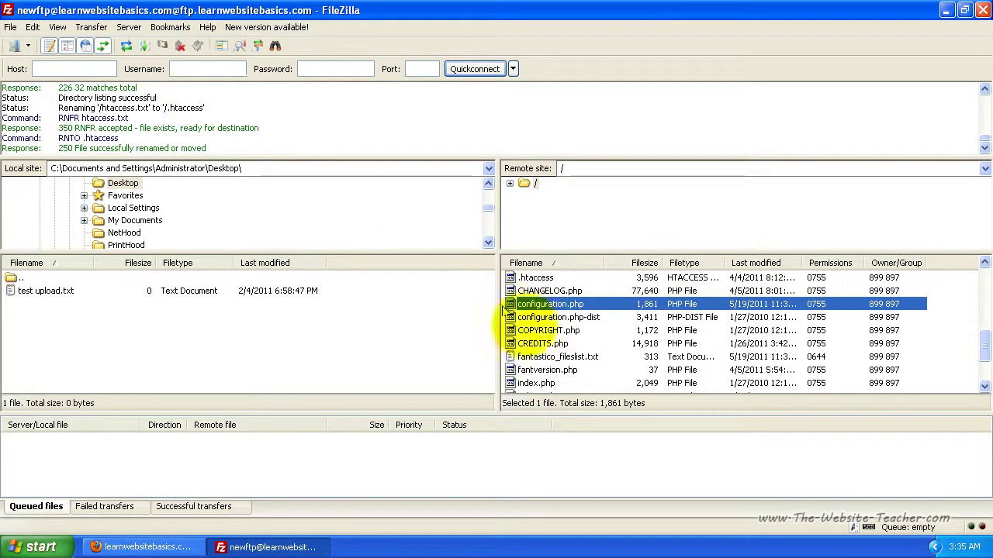
left_click(554, 358)
scroll(554, 360, "down", 1)
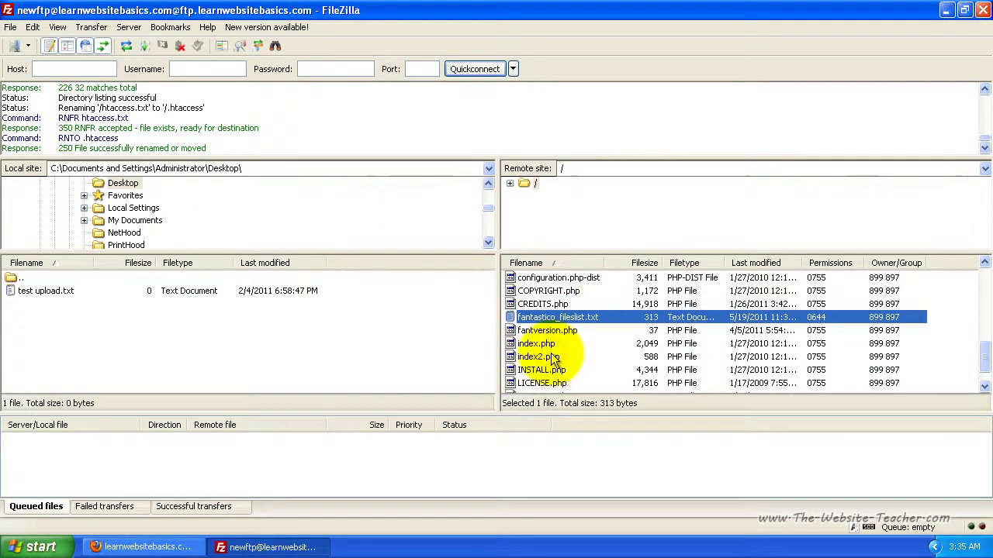
Locate and select the .htaccess file in the remote site's root folder to check the rename
scroll(552, 361, "up", 2)
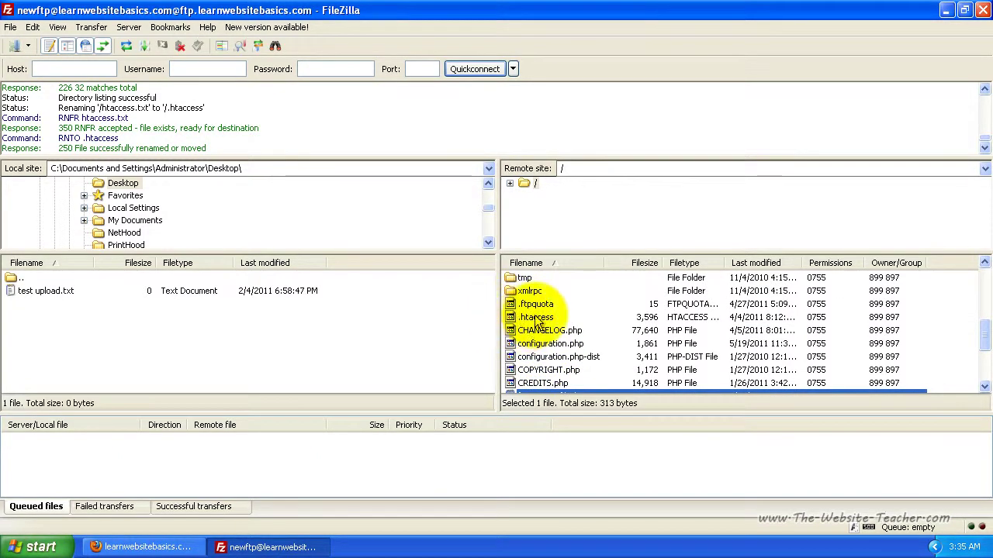
left_click(539, 318)
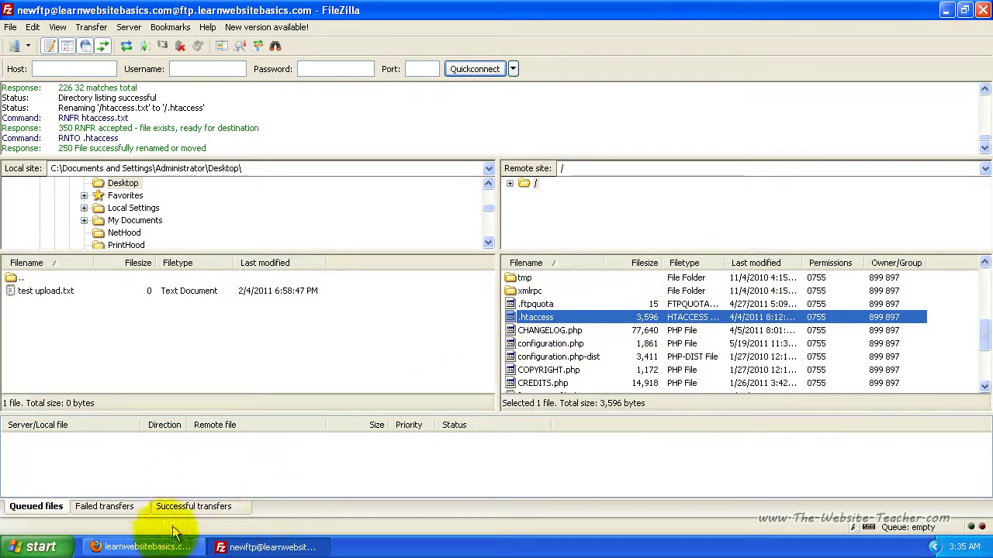
In Joomla's Global Configuration in Firefox, enable Search Engine Friendly URLs, Apache mod_rewrite and the URL suffix, and apply the changes
left_click(142, 547)
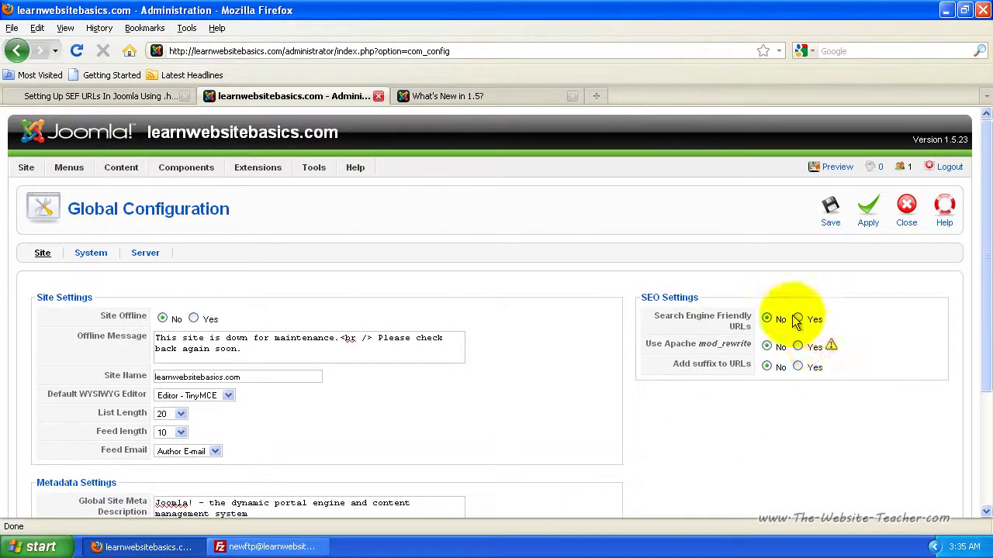
left_click(797, 318)
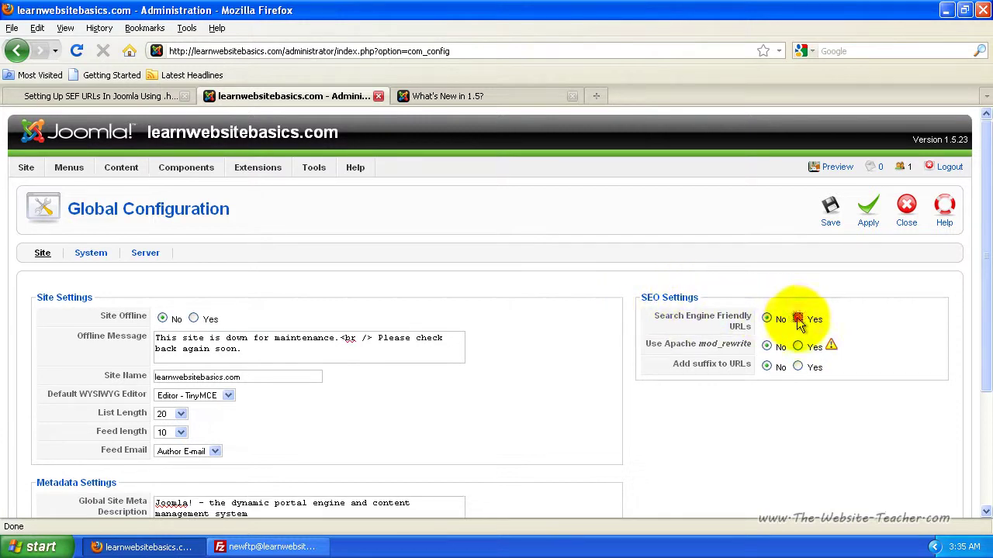
left_click(797, 346)
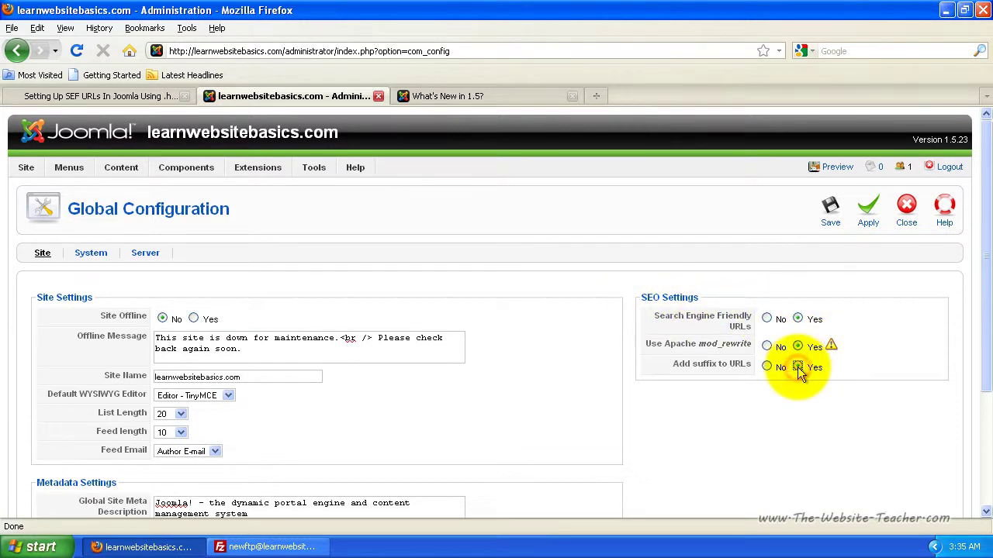
left_click(867, 217)
left_click(867, 218)
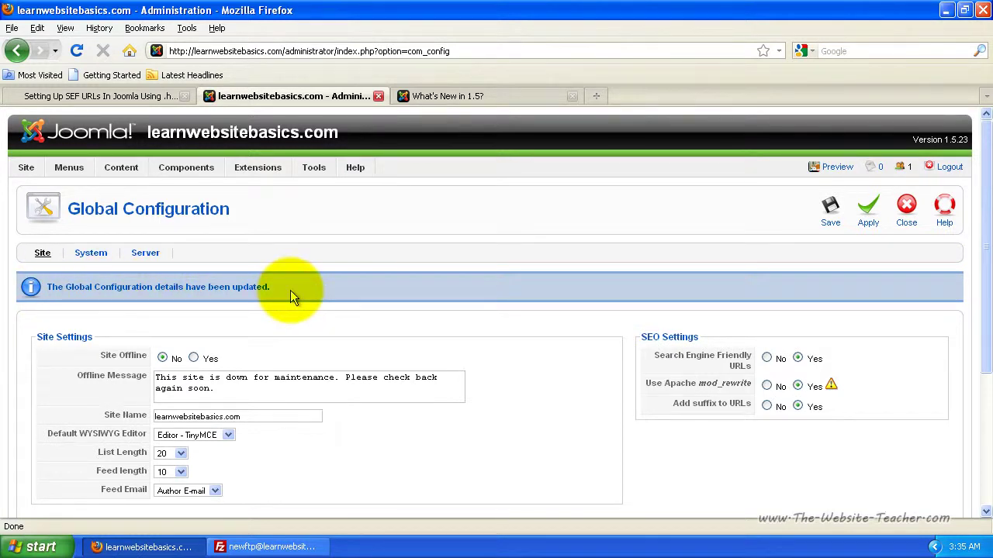
On the site's front end, go to the home page and open the Features page to check its URL
left_click(494, 98)
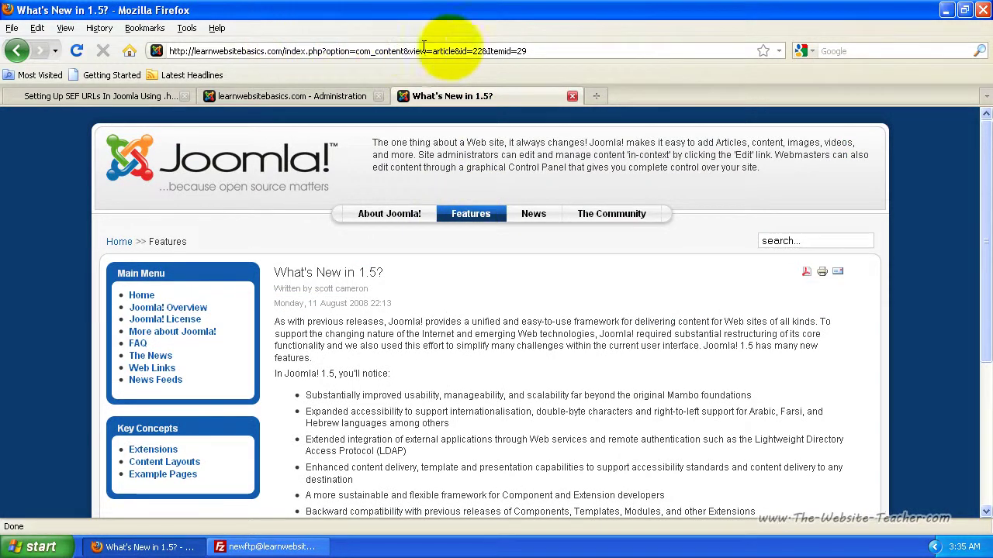
left_click(141, 295)
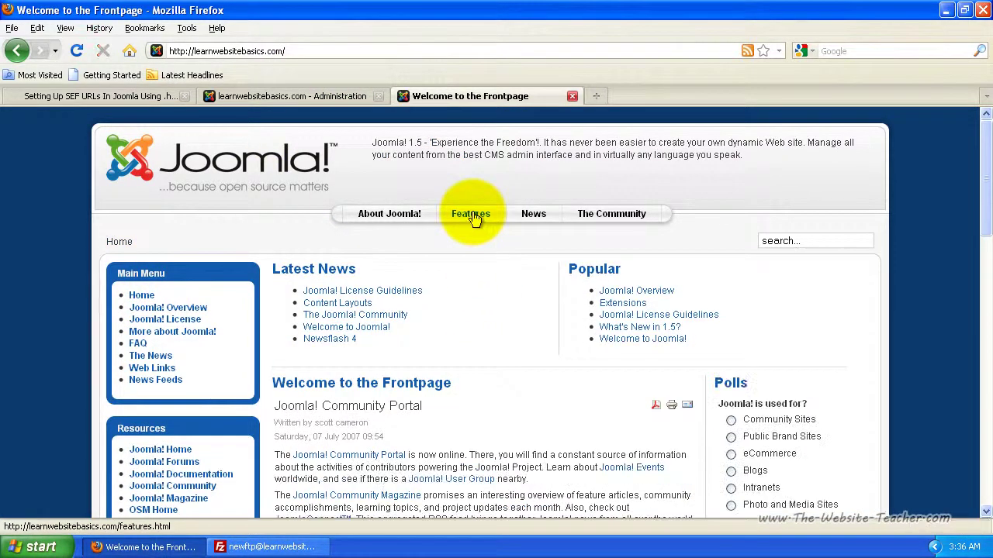
left_click(474, 219)
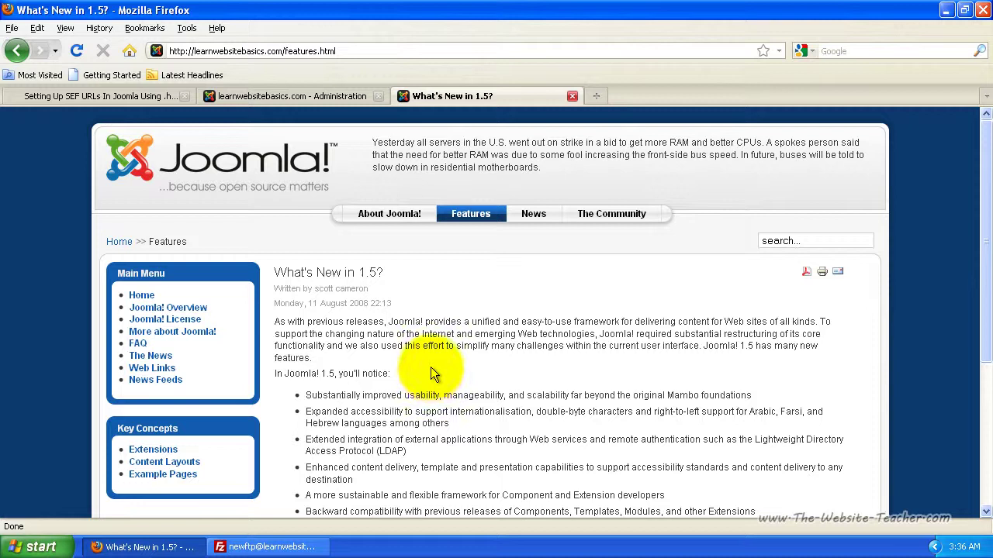
Open the Platforms and Open Standards article through More about Joomla! and The Project, and examine its URL path
scroll(430, 369, "down", 2)
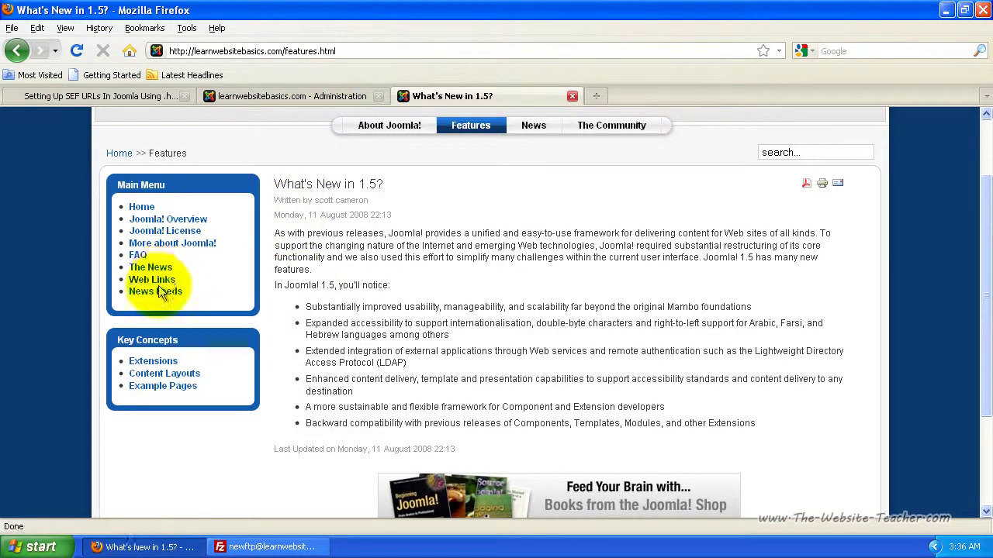
left_click(144, 247)
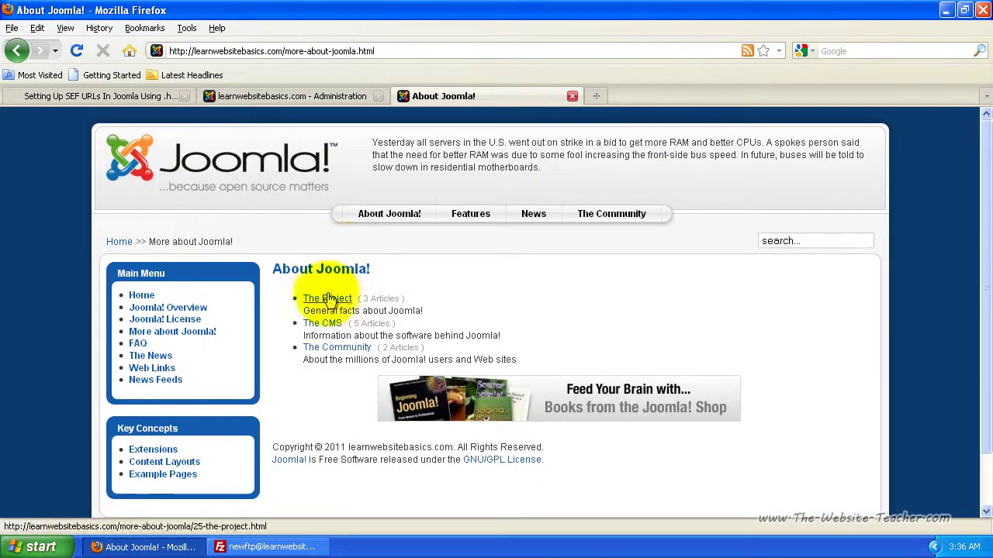
left_click(325, 300)
left_click(379, 369)
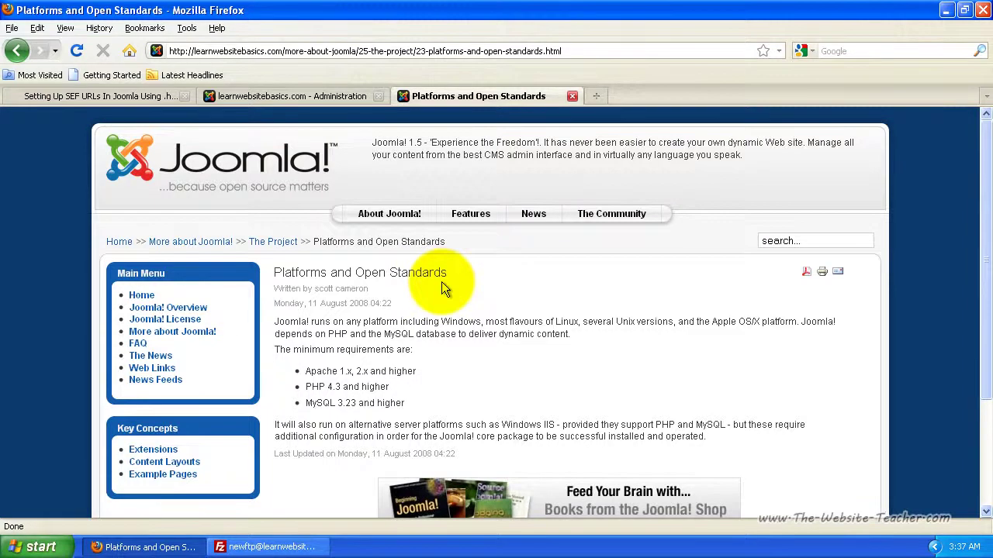
scroll(441, 281, "down", 3)
scroll(443, 285, "up", 3)
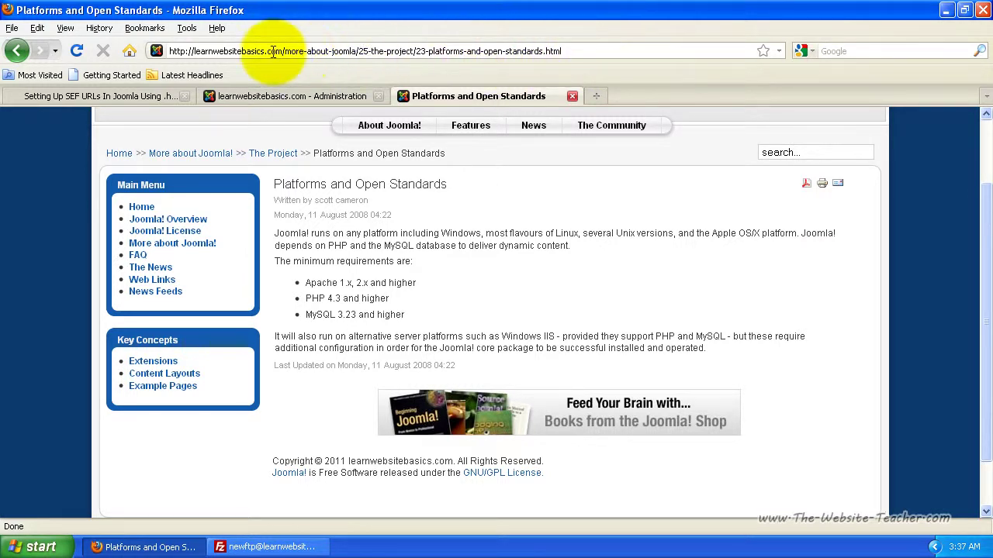
left_click_drag(284, 52, 572, 51)
left_click(445, 51)
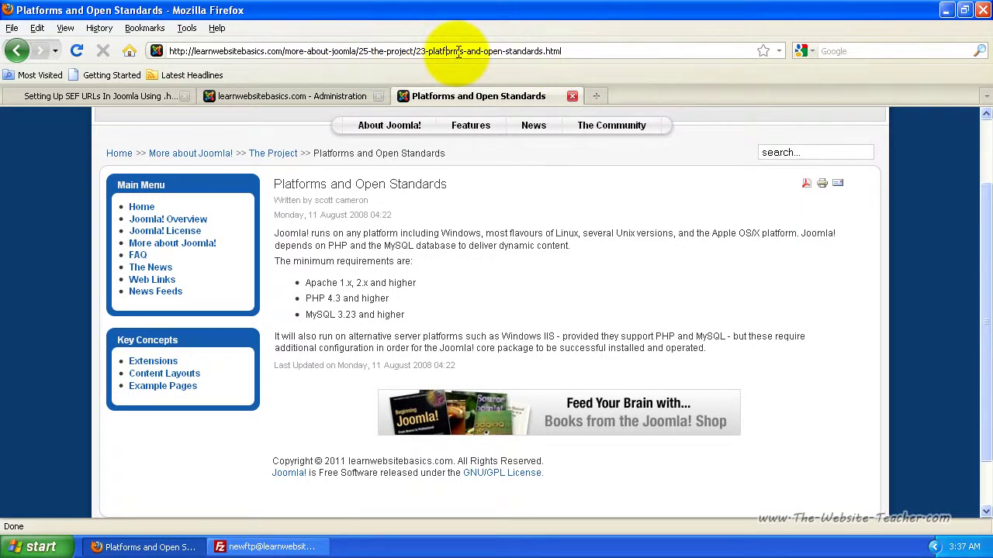
Return to the Global Configuration page and view the warning for the Use Apache mod_rewrite setting
left_click(256, 96)
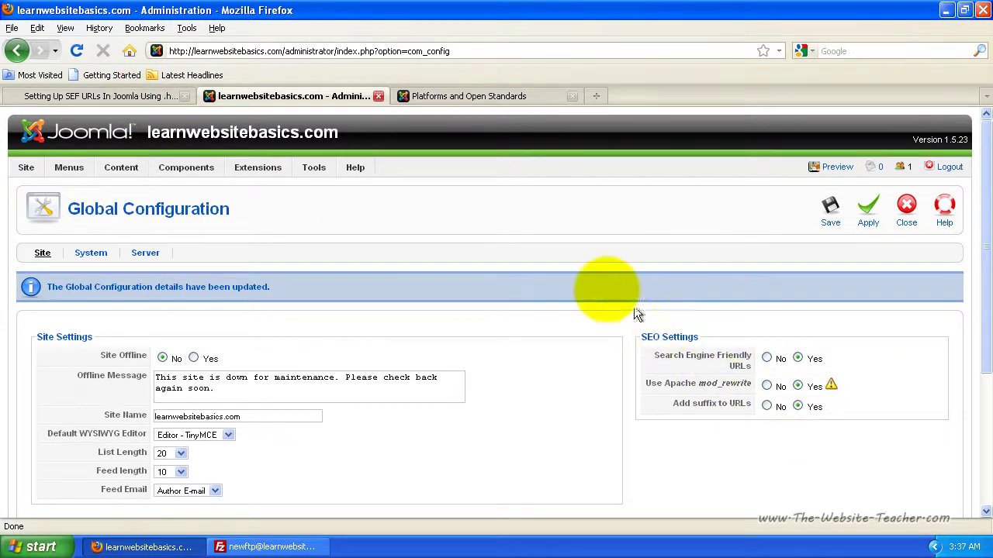
mouse_move(833, 386)
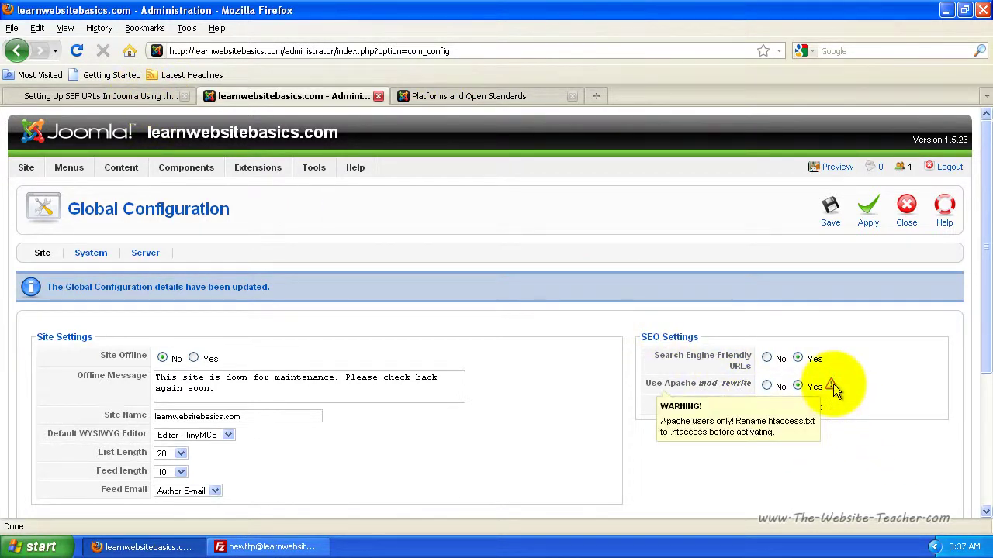